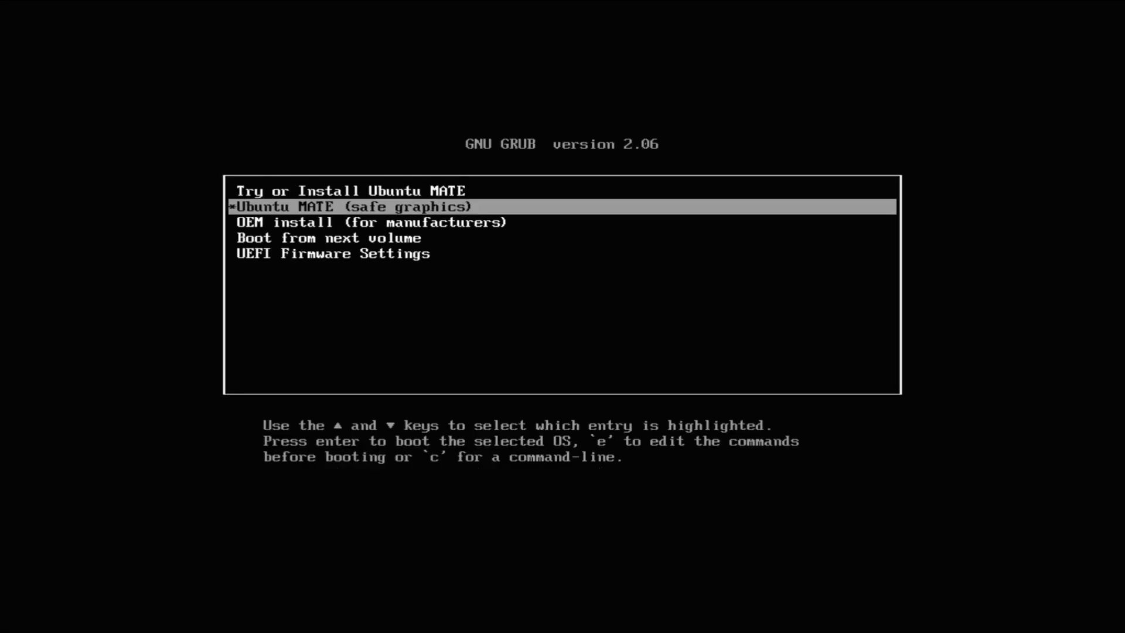
Boot the live session from the 'Try or Install Ubuntu MATE' GRUB entry.
key("Up")
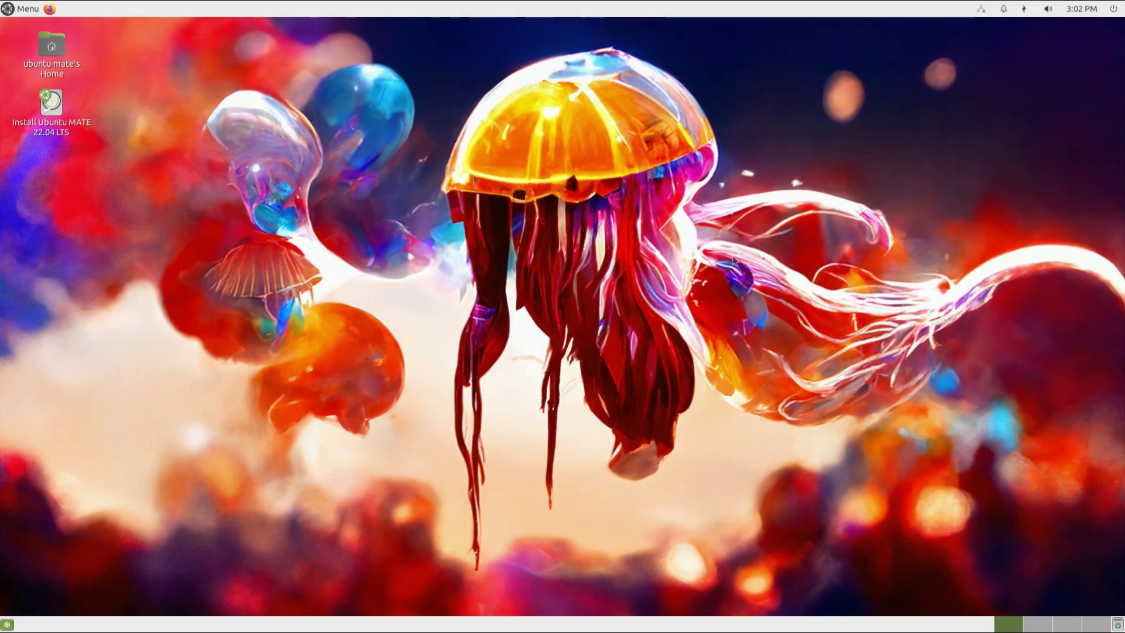
Launch the installer from the desktop icon and accept English, English (US) keyboard and Minimal installation.
right_click(61, 116)
left_click(78, 115)
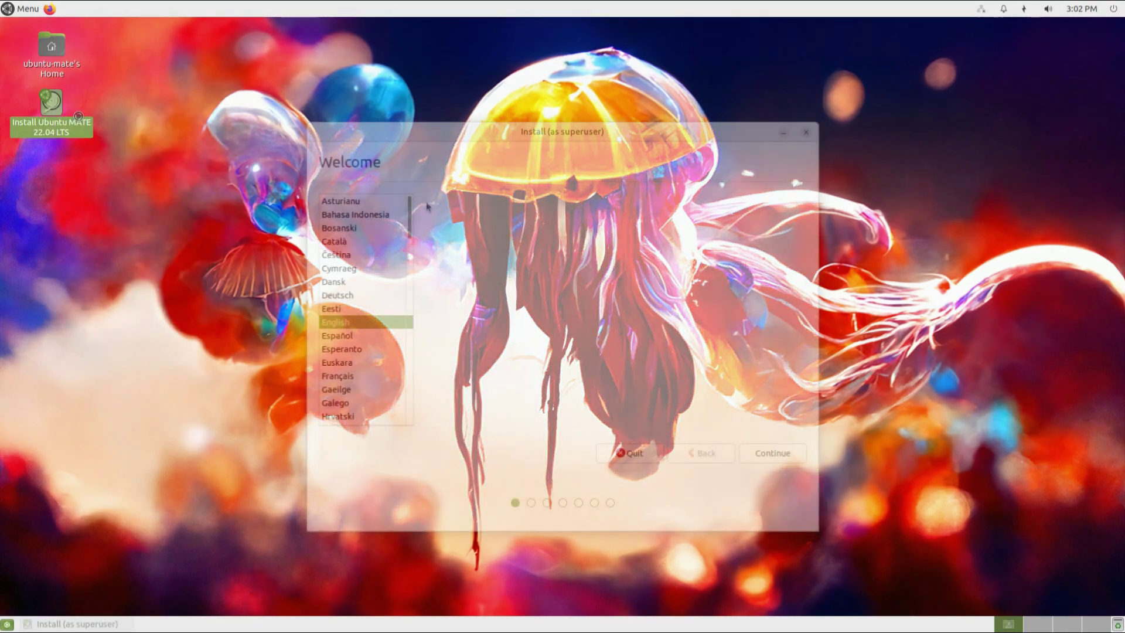
left_click(773, 461)
left_click(773, 460)
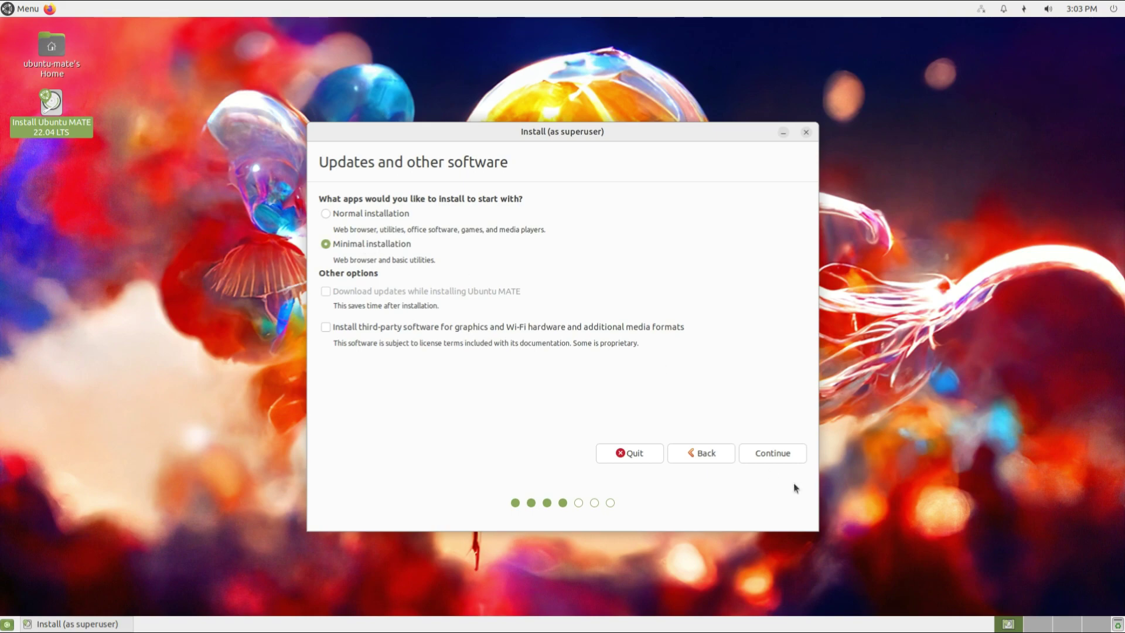
left_click(775, 453)
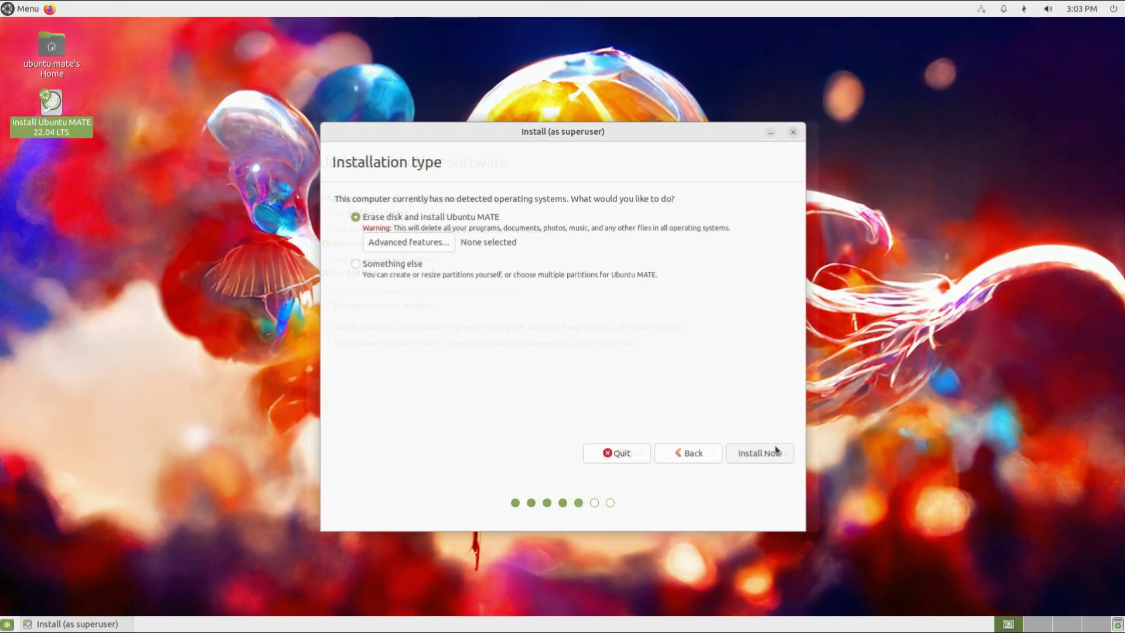
Choose 'Something else' to partition the 107.4 GB /dev/sda disk manually.
left_click(375, 264)
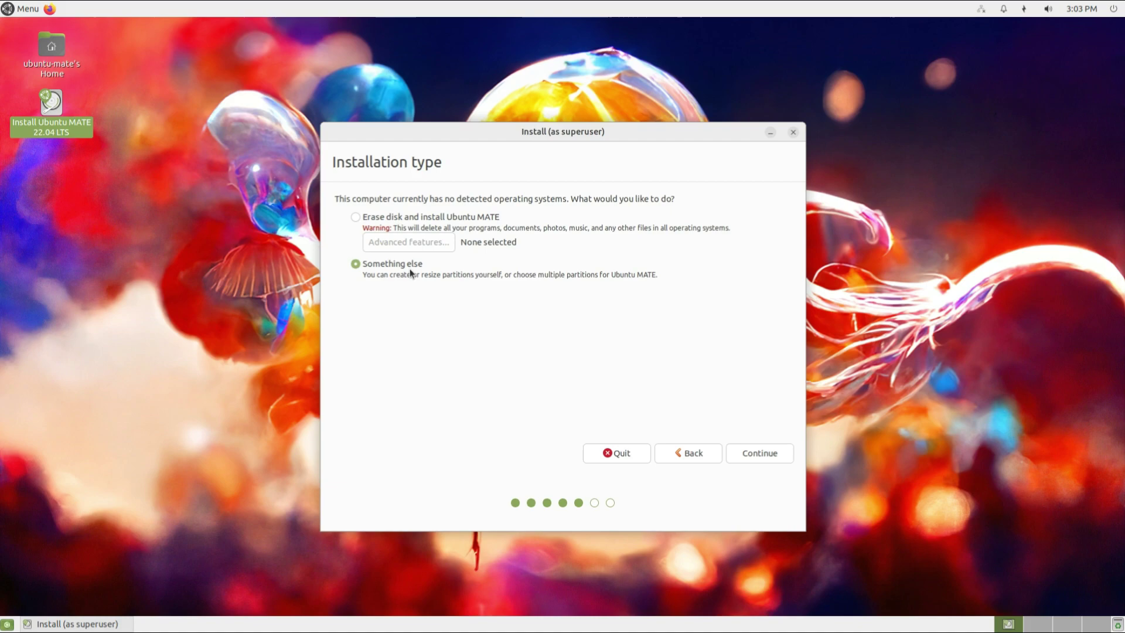
left_click(758, 453)
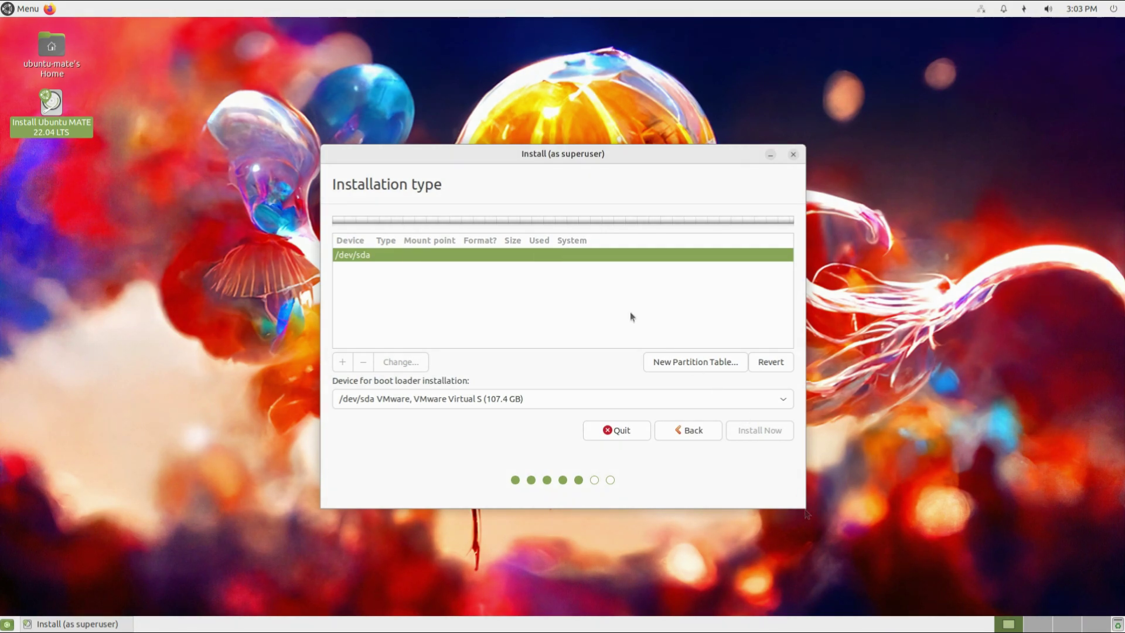
Create a new empty partition table on /dev/sda and add a 512 MB EFI System Partition.
left_click(675, 361)
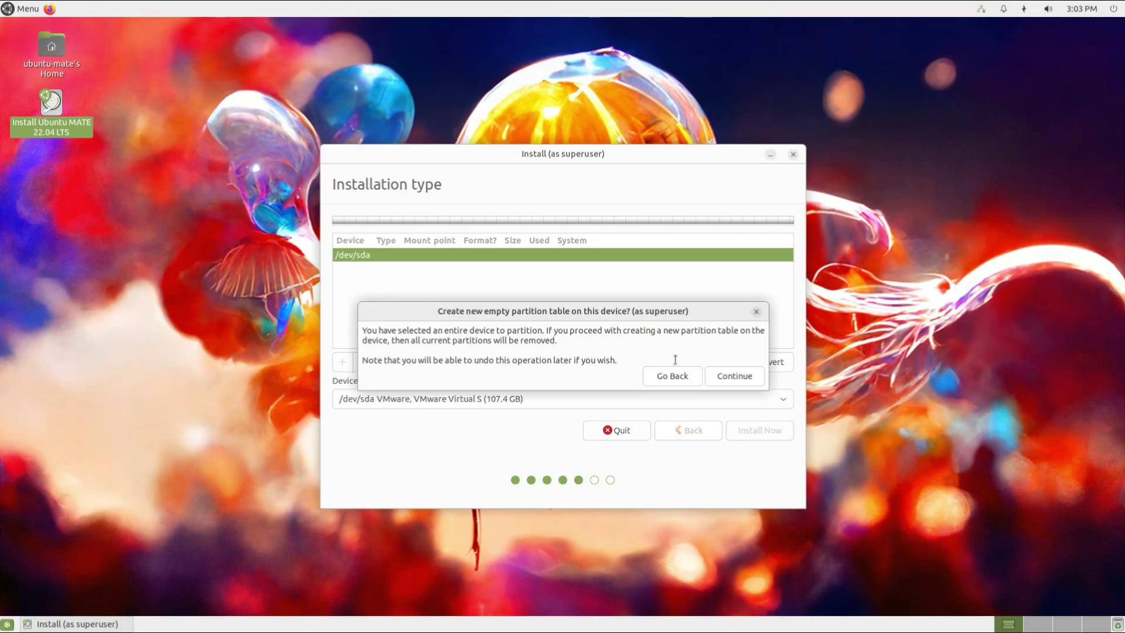
left_click(732, 375)
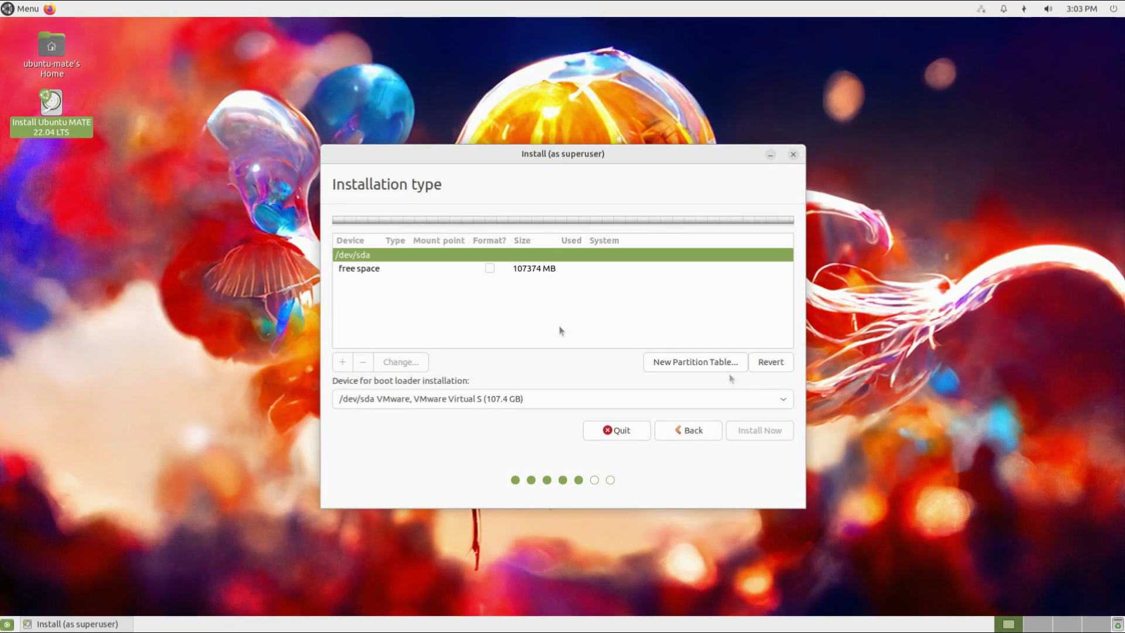
left_click(558, 269)
left_click(342, 362)
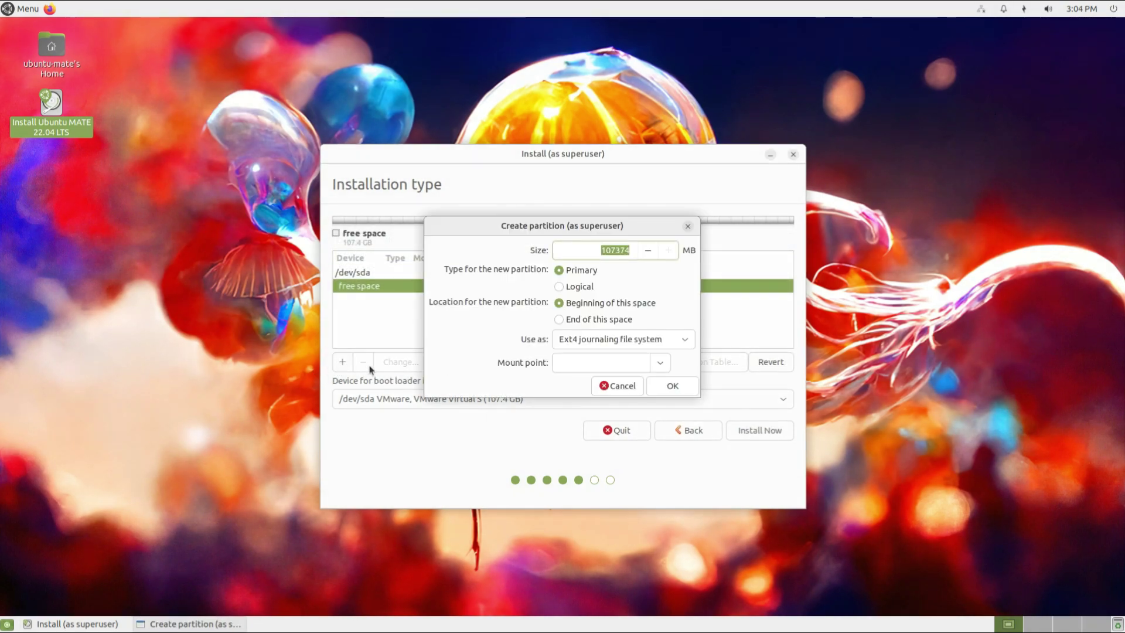
type("512")
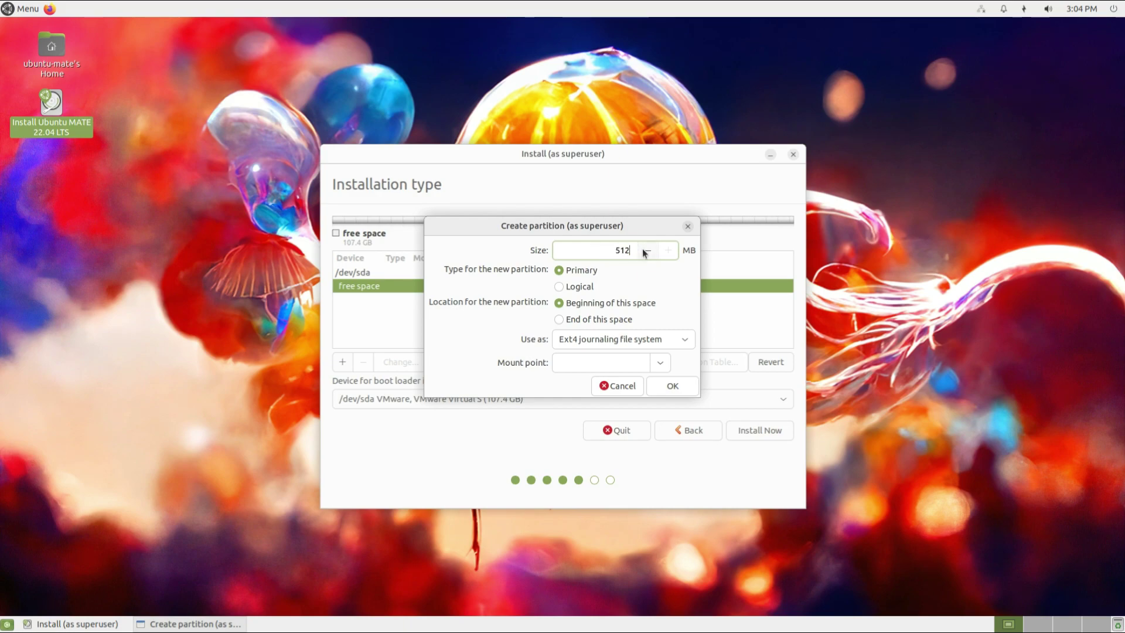
left_click(665, 340)
left_click(610, 508)
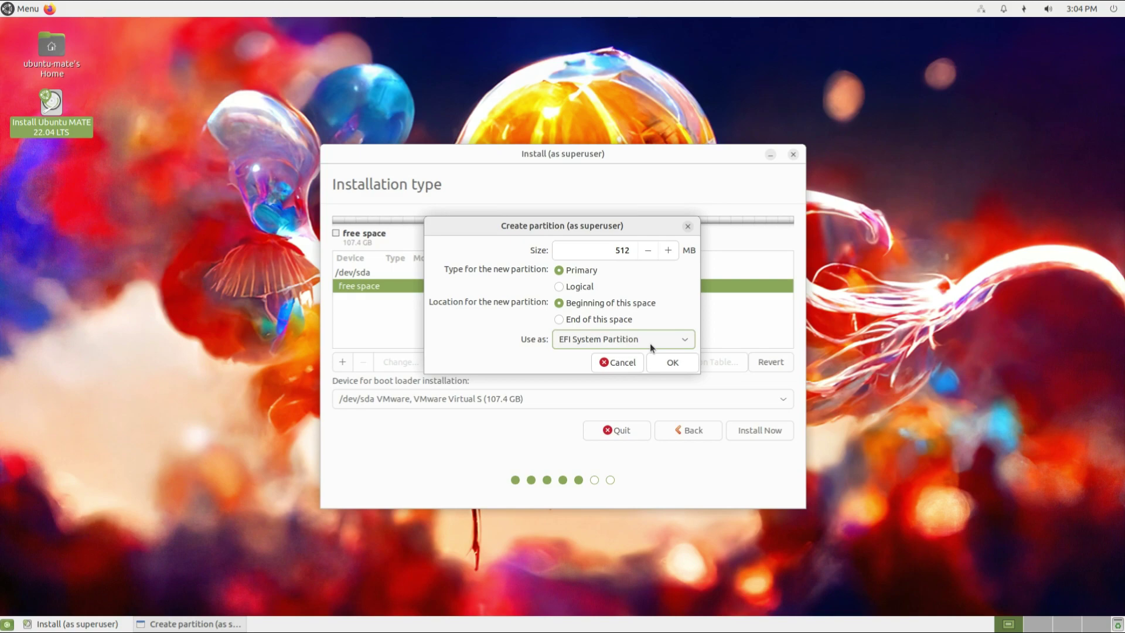
left_click(666, 363)
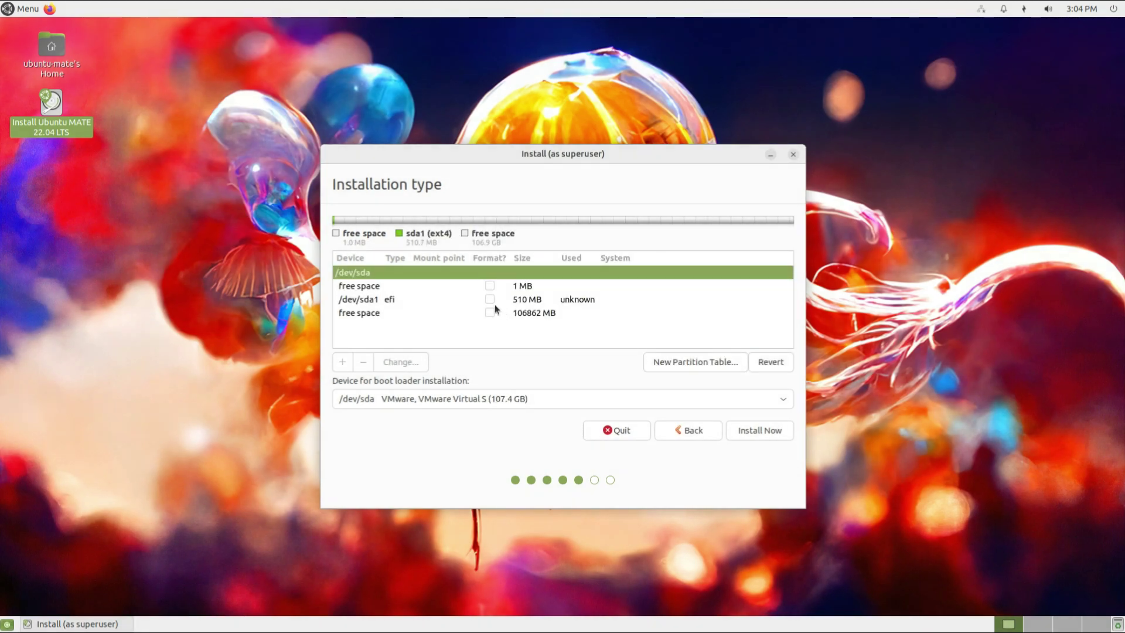
Add an 8192 MB swap partition in the remaining free space.
left_click(541, 312)
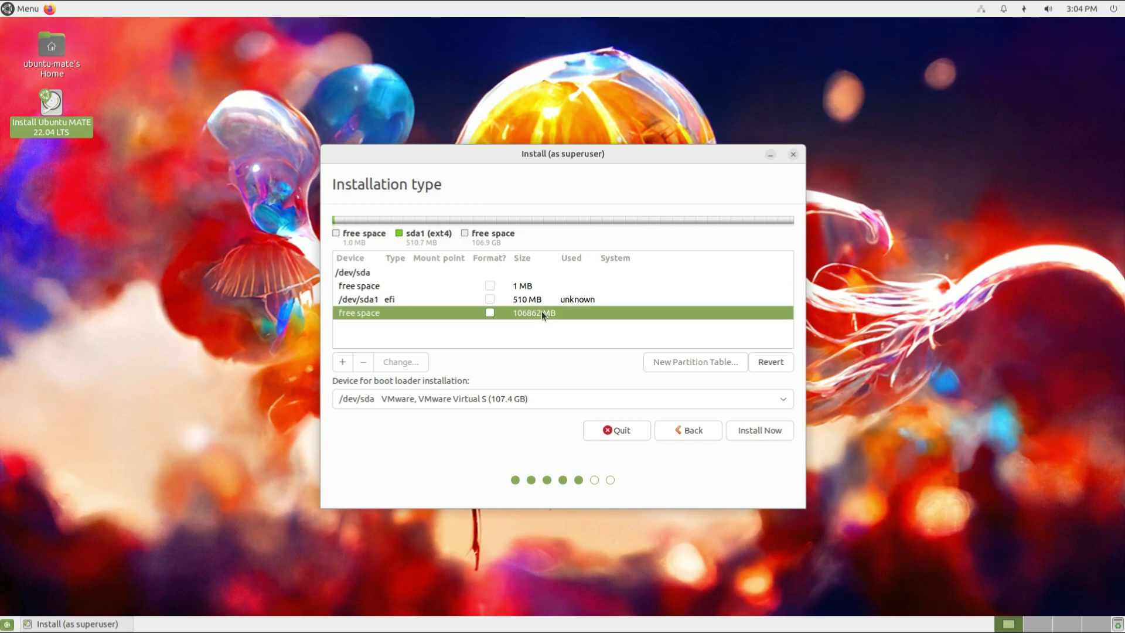
left_click(344, 363)
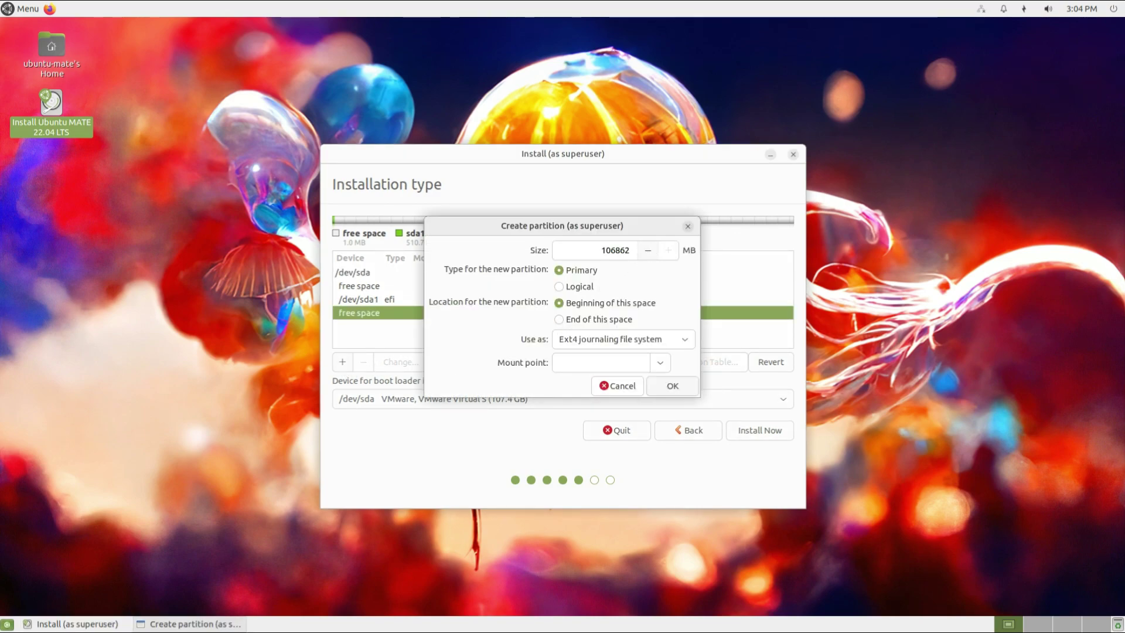
type("81")
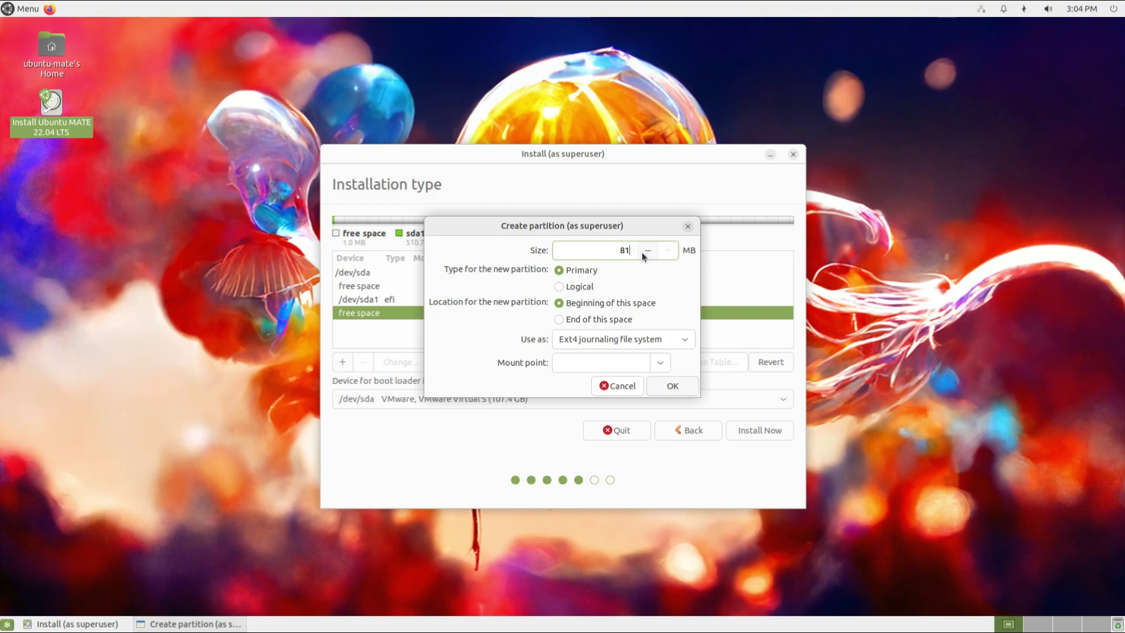
type("92")
left_click(684, 339)
left_click(587, 476)
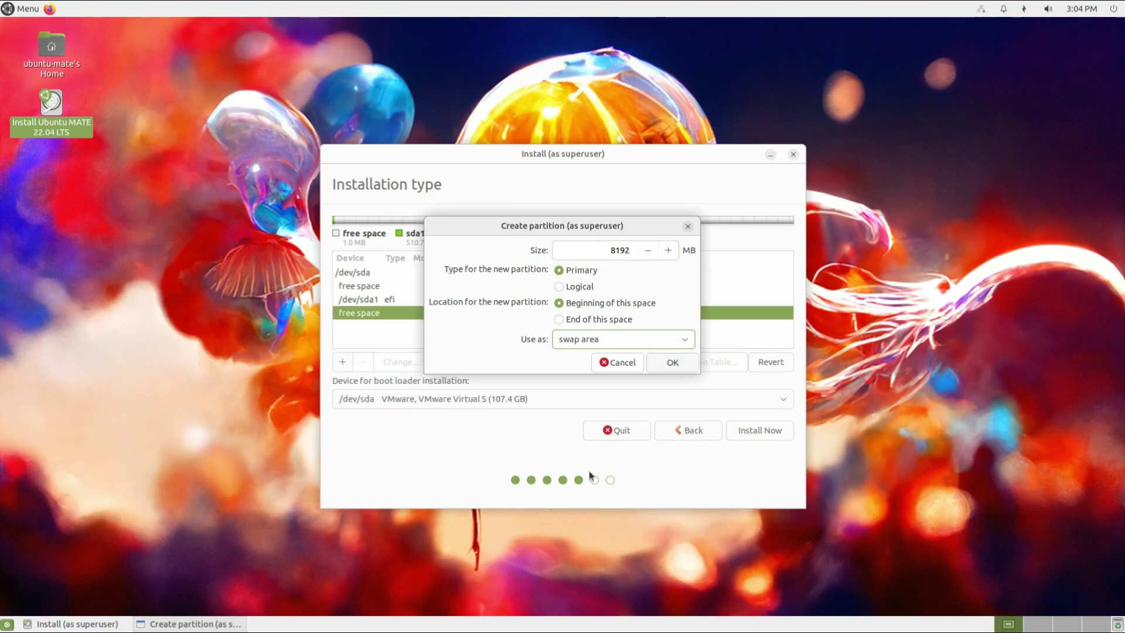
left_click(678, 361)
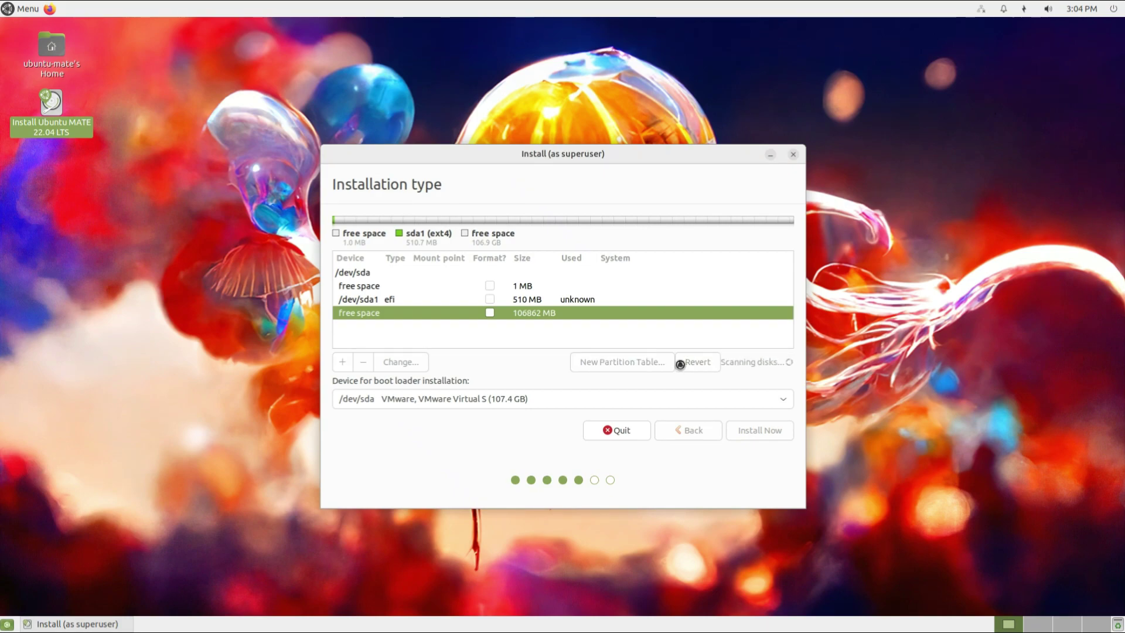
Create a 40000 MB ext4 partition mounted at /home.
left_click(342, 362)
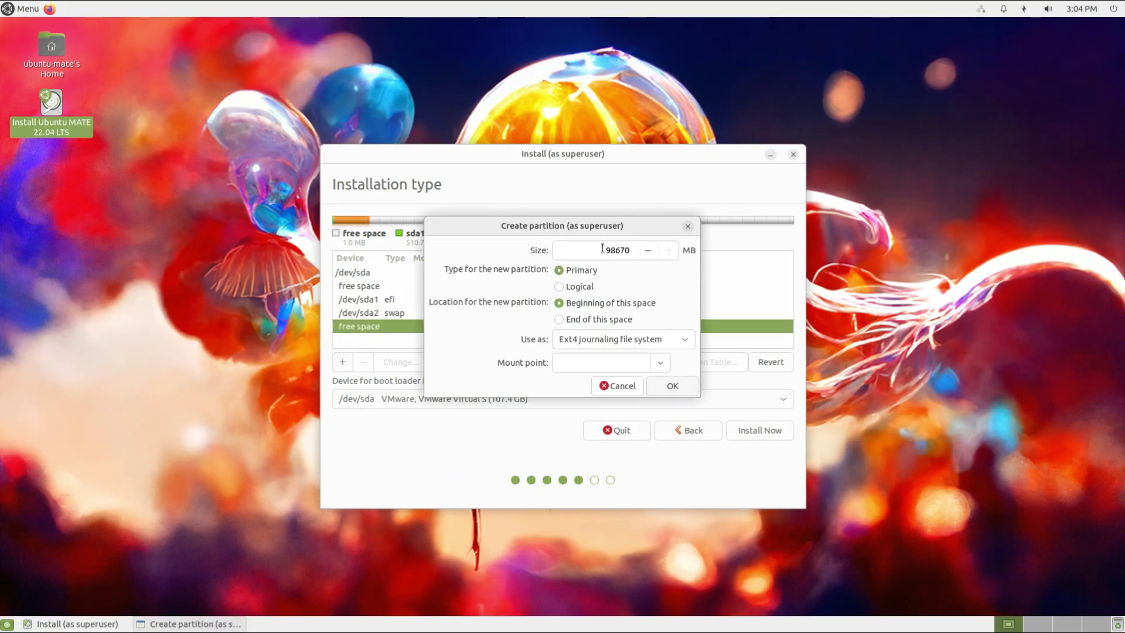
type("40000")
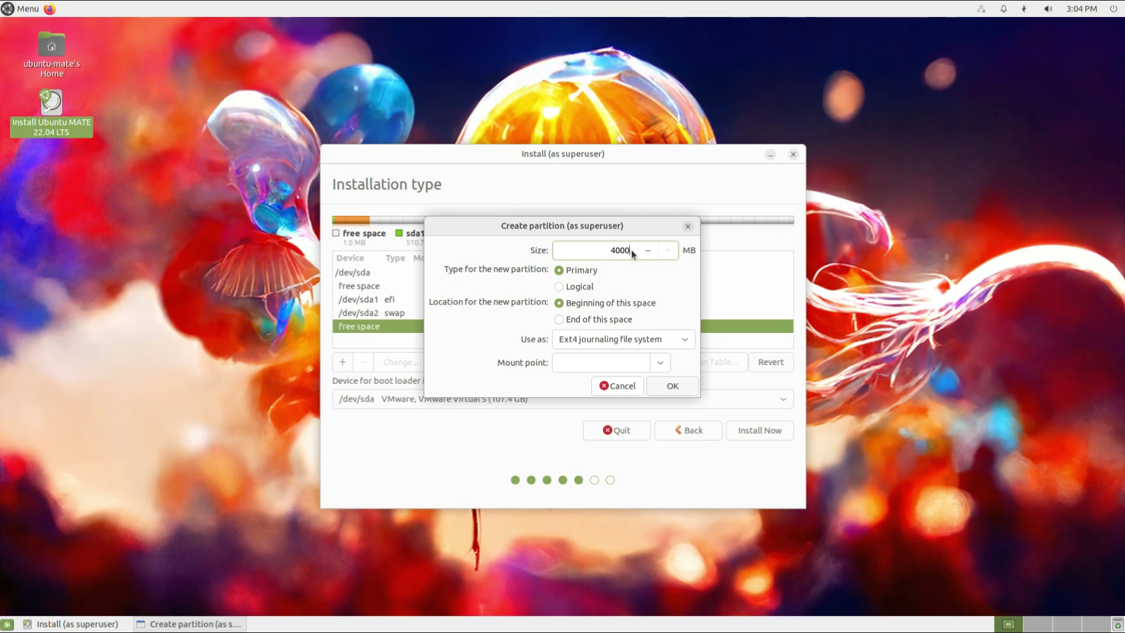
left_click(684, 343)
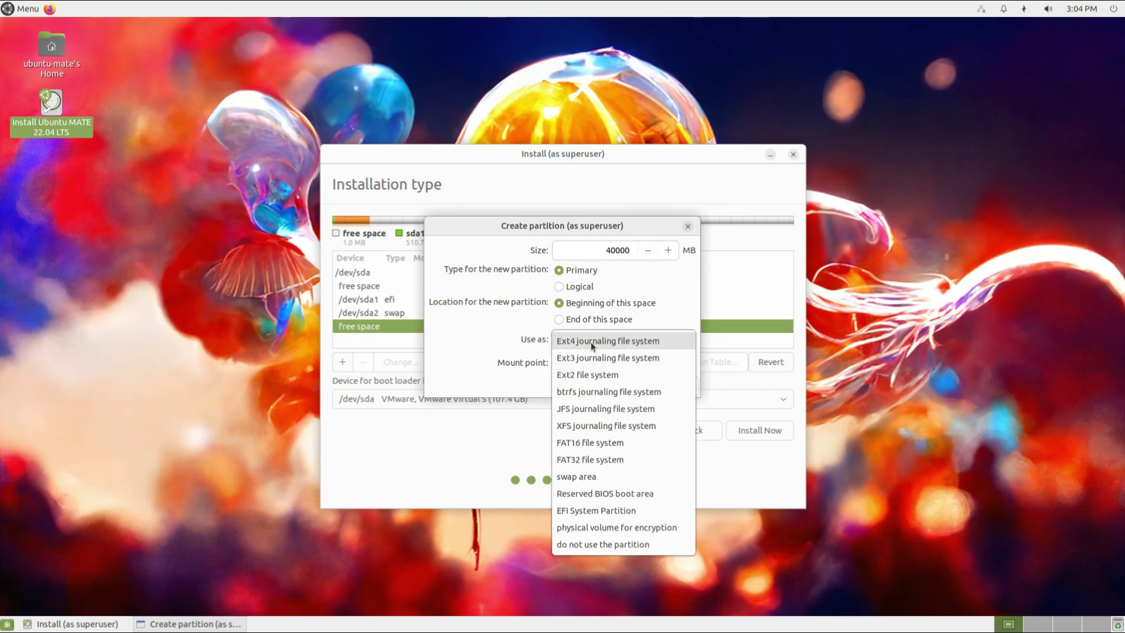
left_click(680, 340)
left_click(660, 362)
left_click(571, 417)
left_click(674, 386)
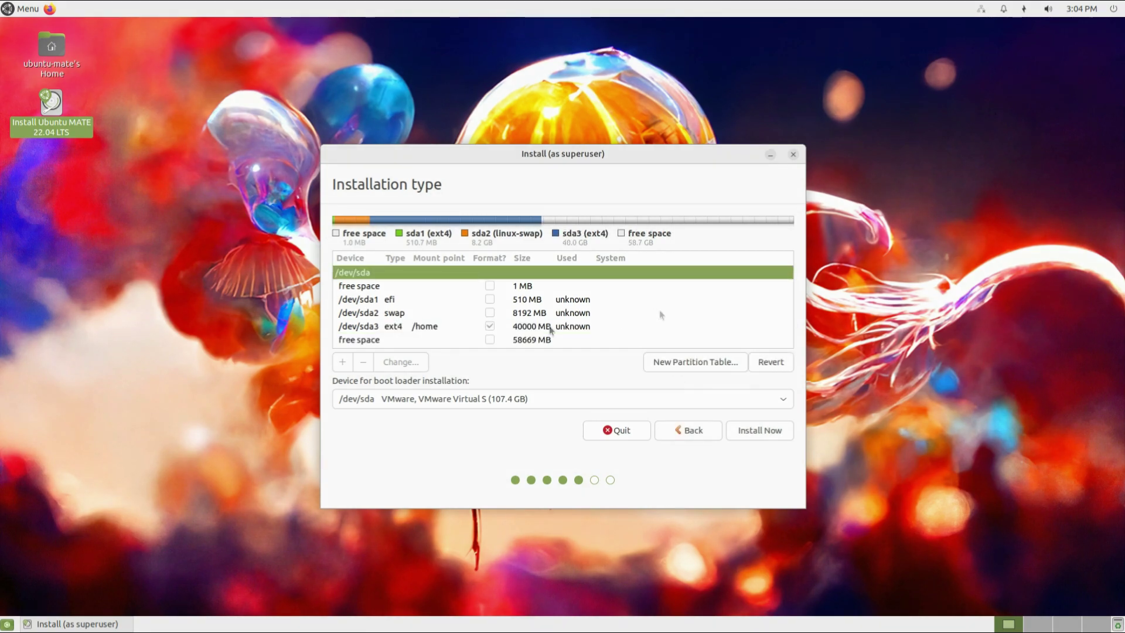
Use all remaining free space for an ext4 root partition mounted at /.
left_click(523, 344)
left_click(343, 362)
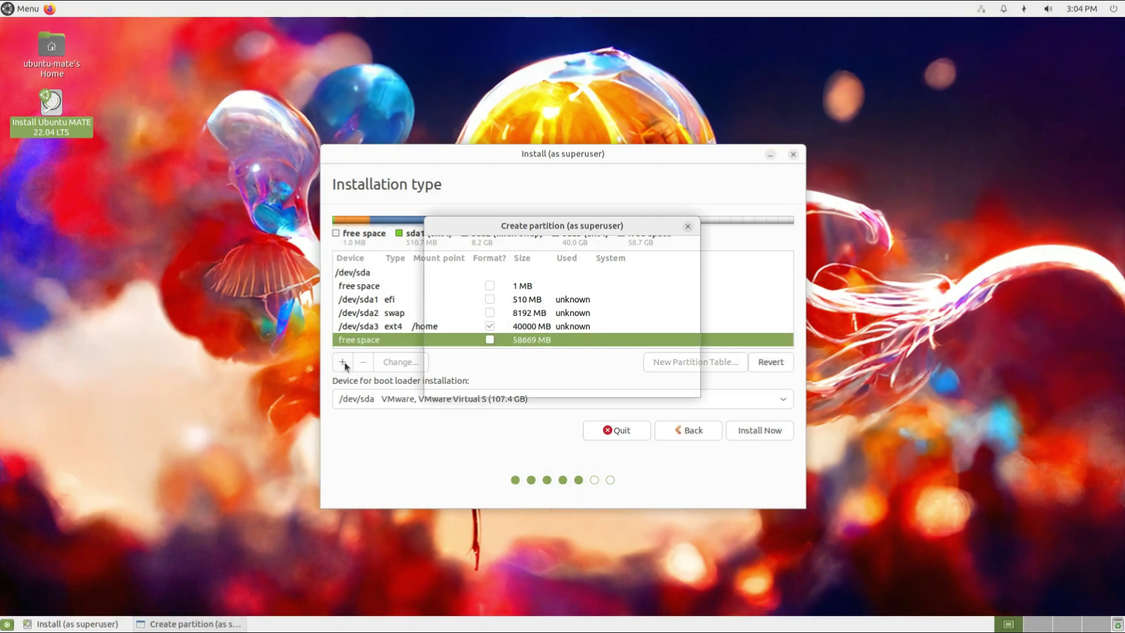
left_click(660, 363)
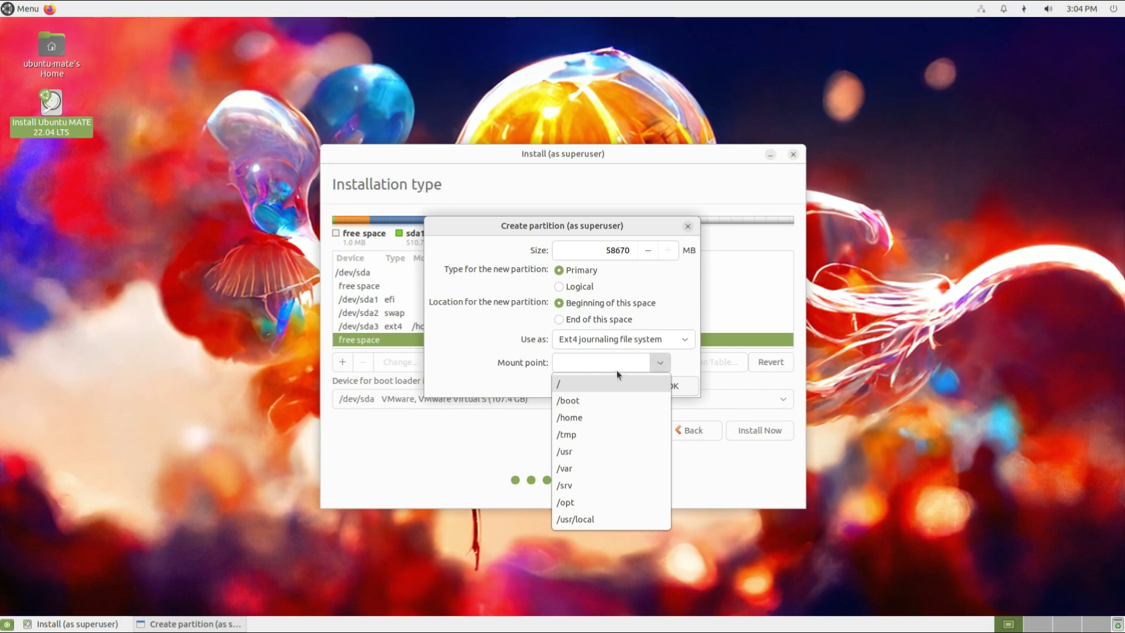
left_click(561, 385)
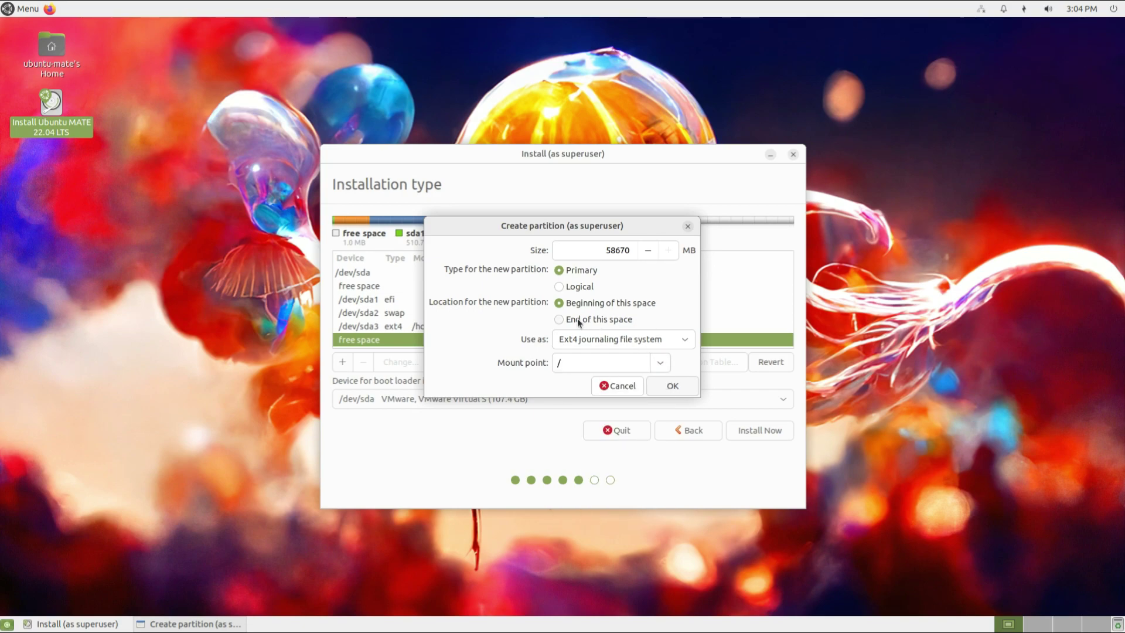
left_click(673, 386)
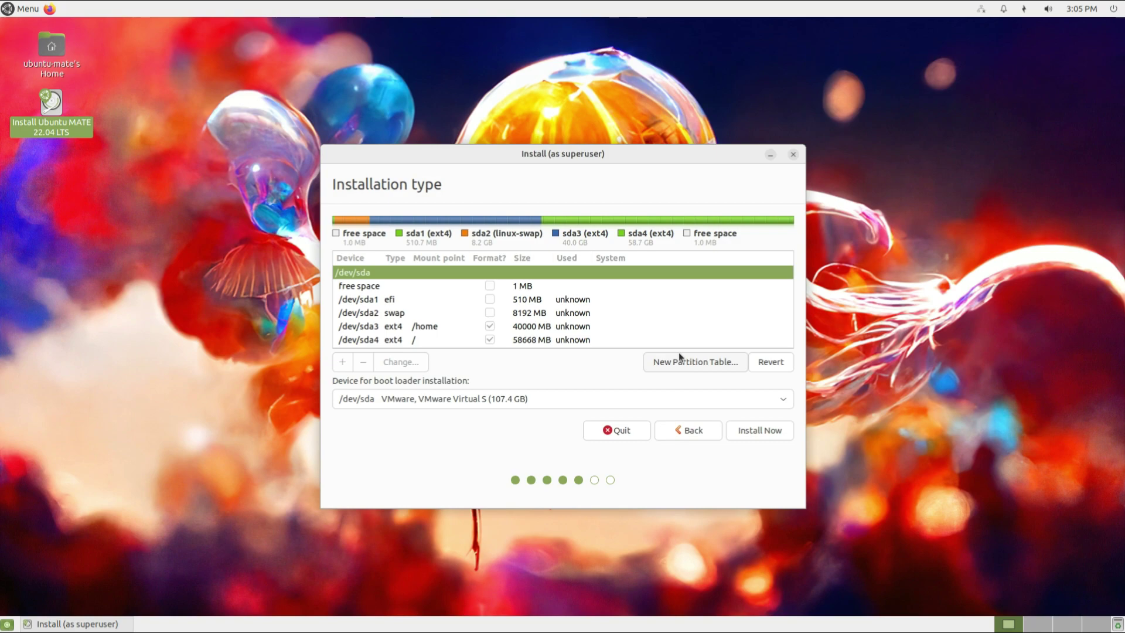
Write the partition changes to disk and accept the New York timezone.
left_click(749, 437)
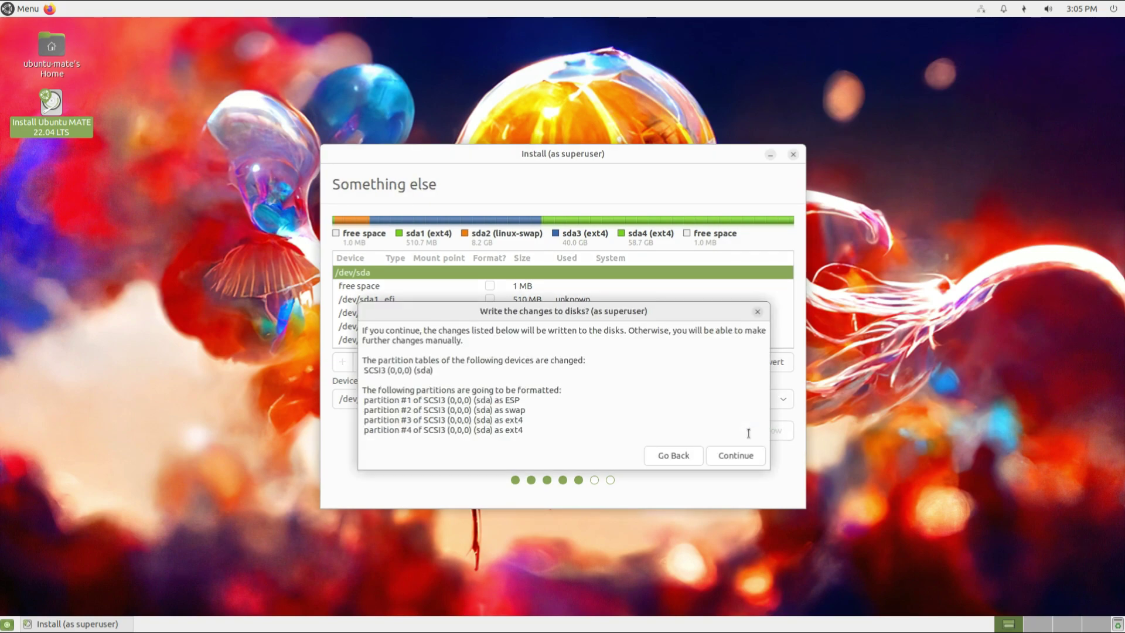
left_click(738, 455)
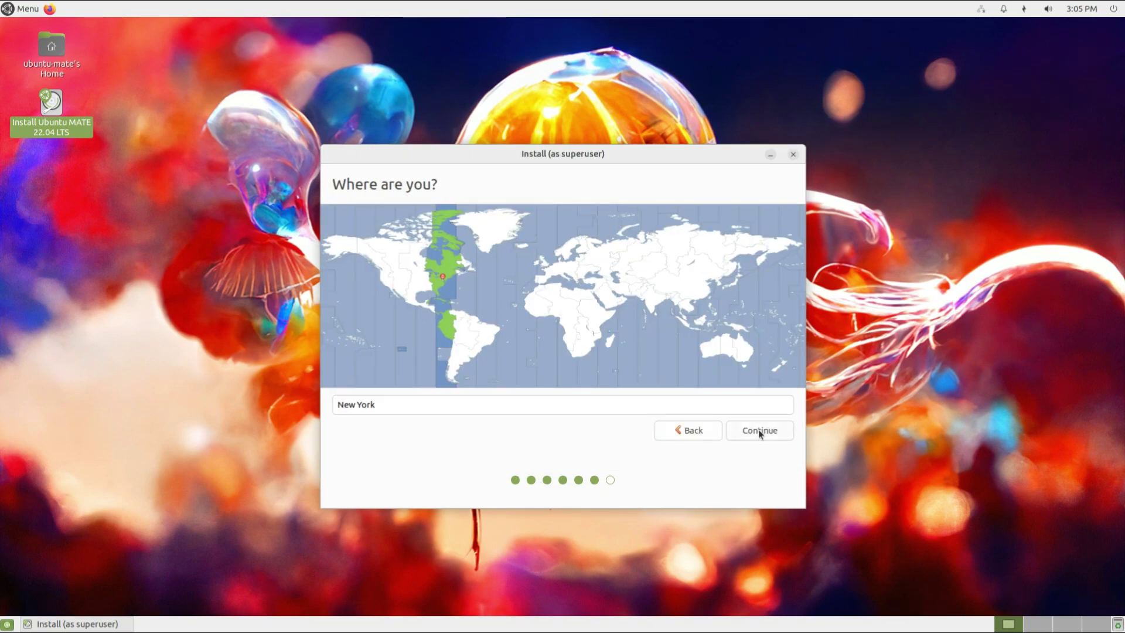
left_click(759, 432)
Set computer name Mate-22.04, enter the user's name and a password, and start installing.
key("Tab")
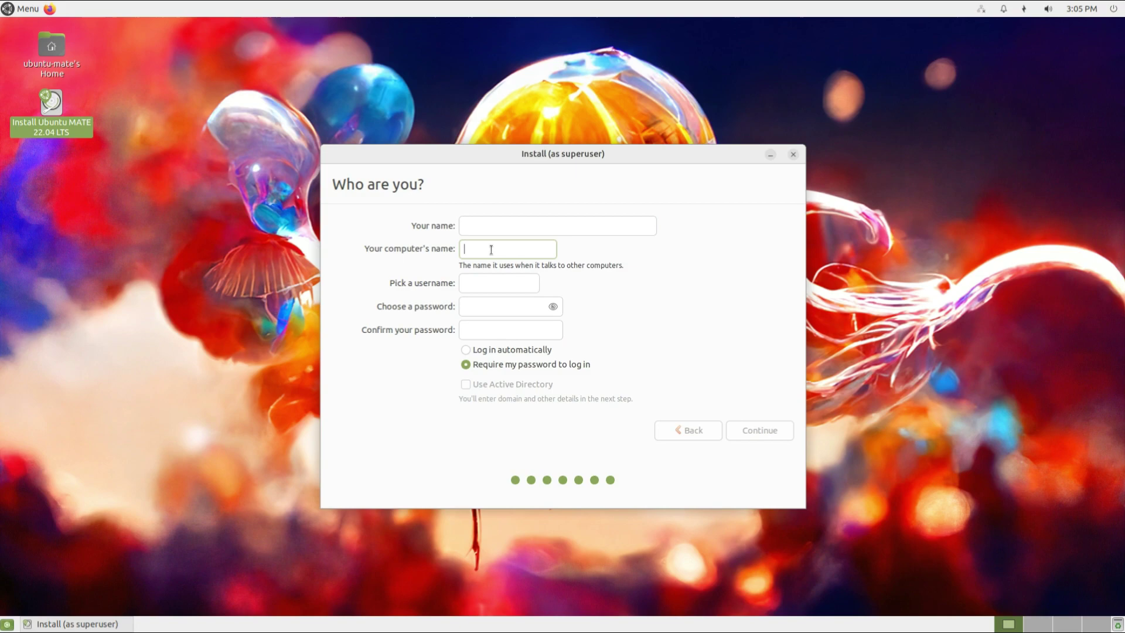
type("Mate-")
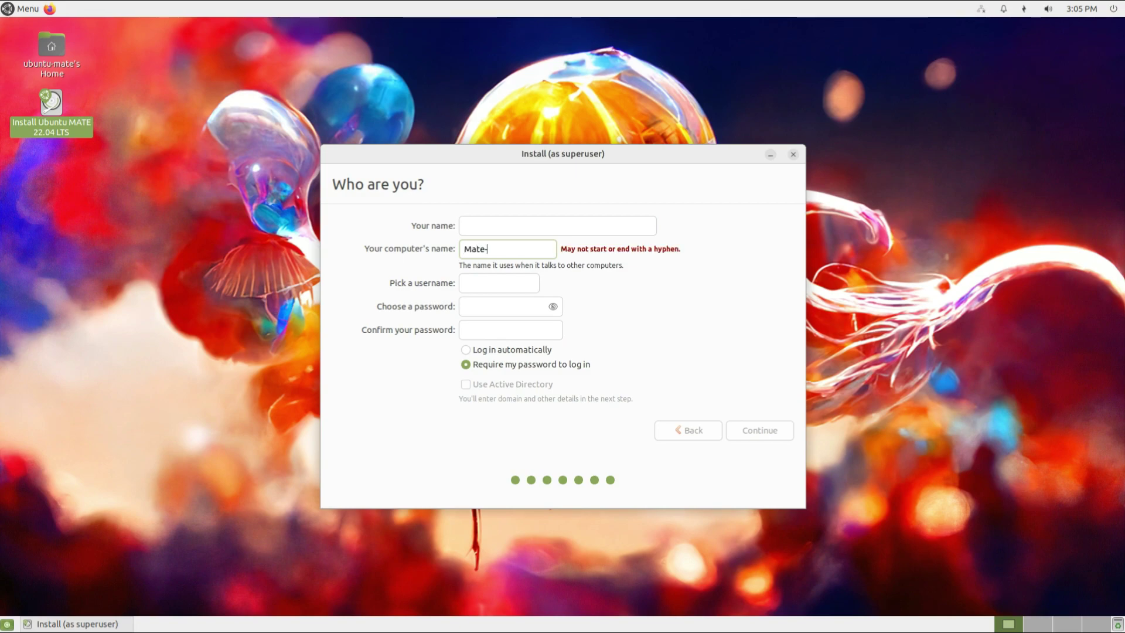
type("22.04")
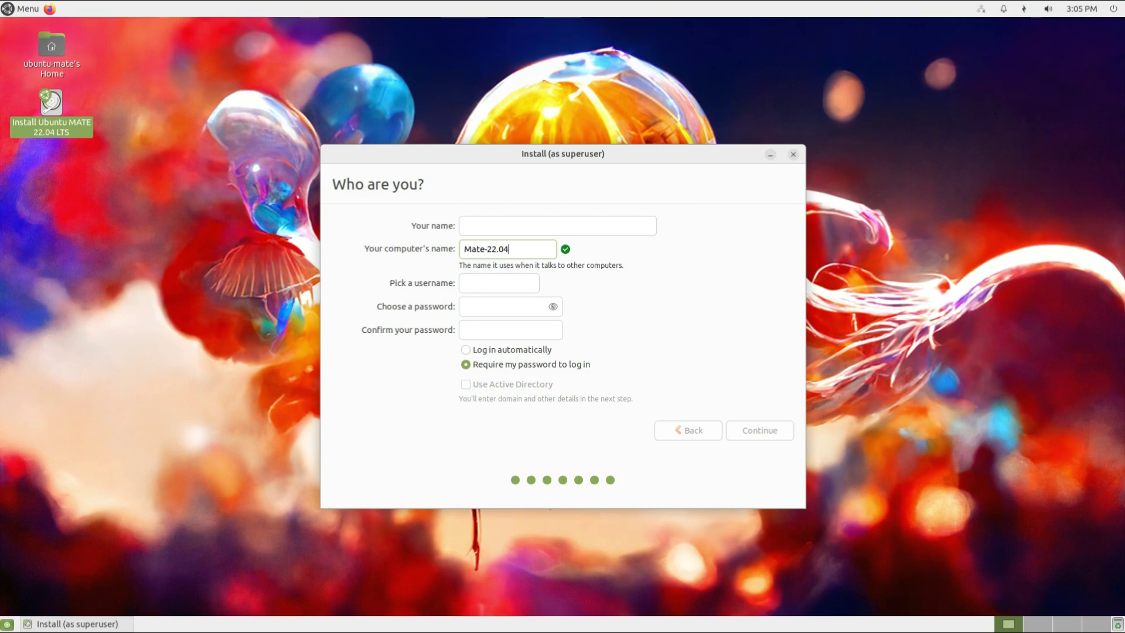
left_click(505, 225)
type("tec")
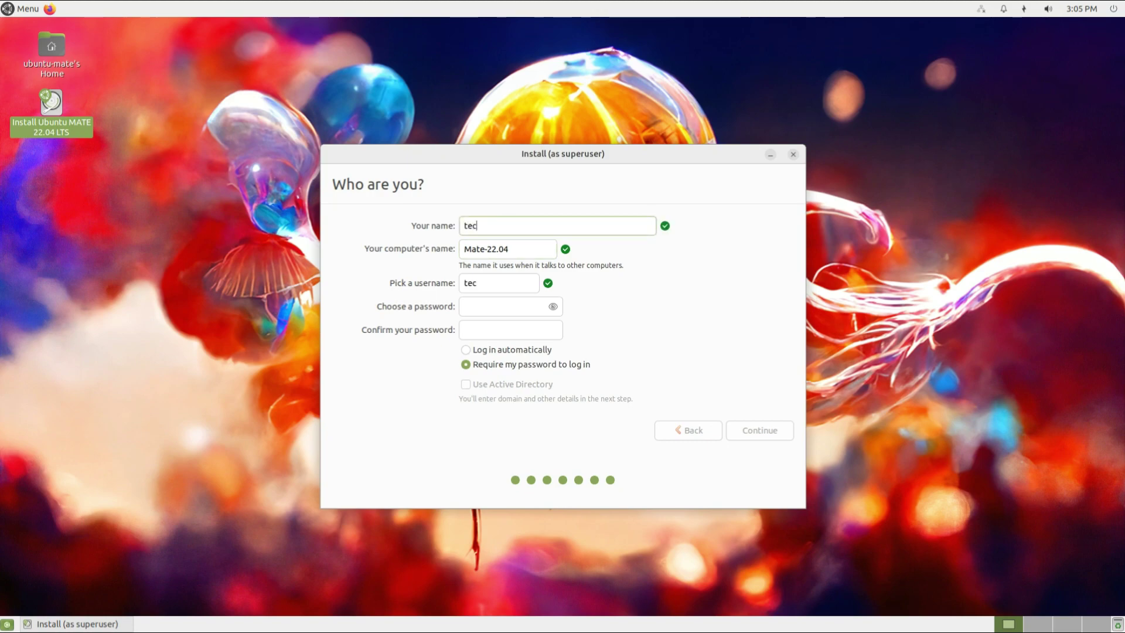
type("hsolutionz")
key("Tab")
key("Tab")
key("Tab")
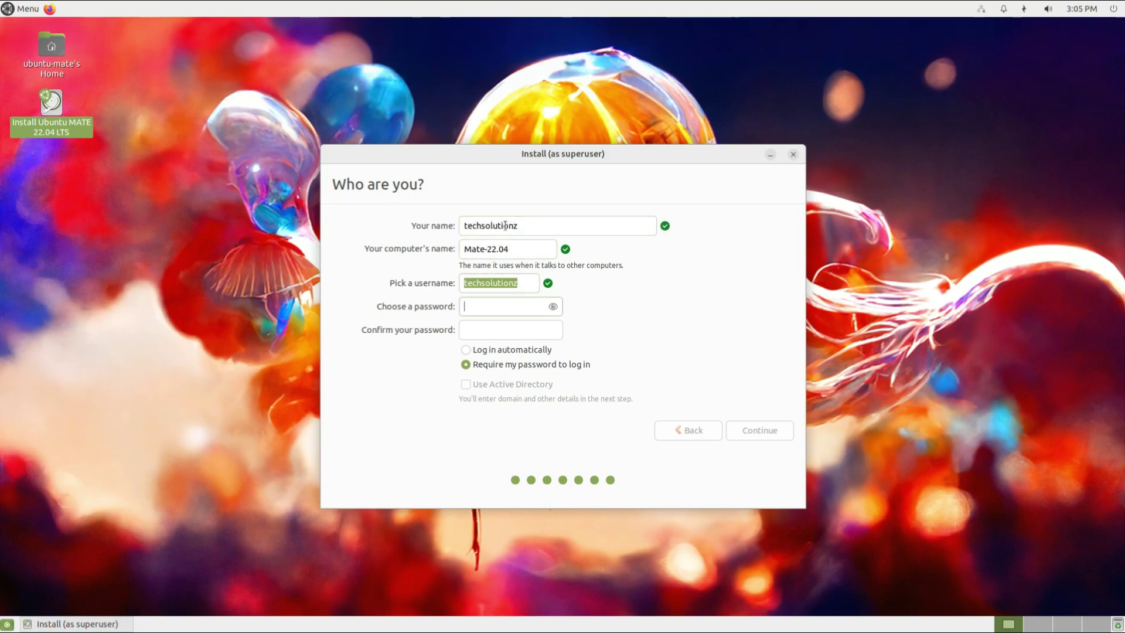
type("tabc")
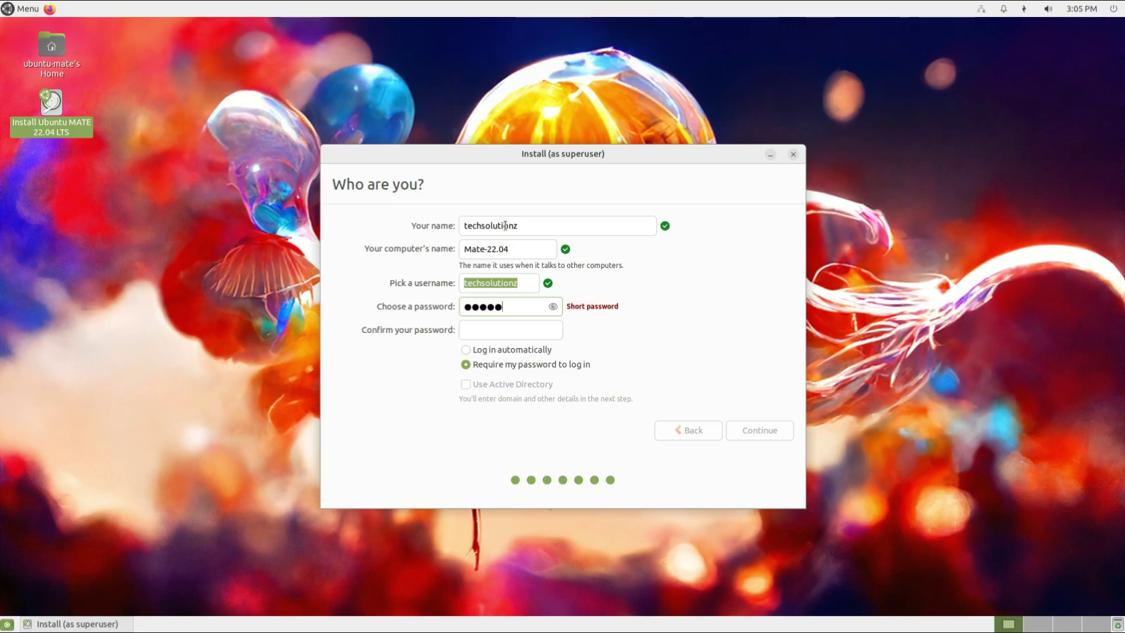
key("Tab")
type("abcbc")
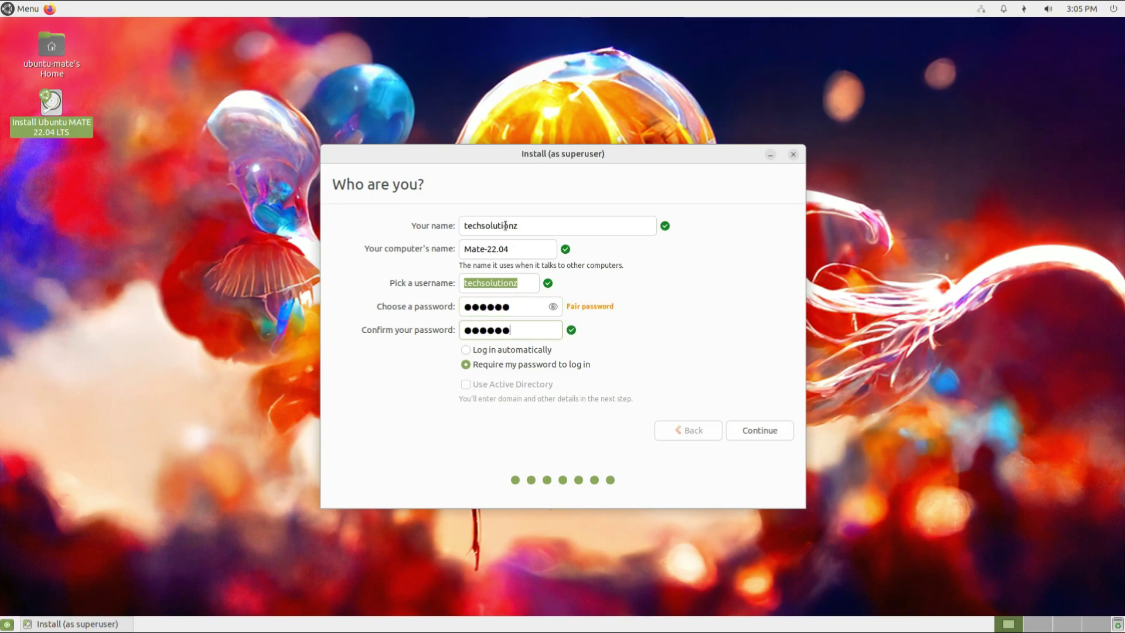
left_click(750, 426)
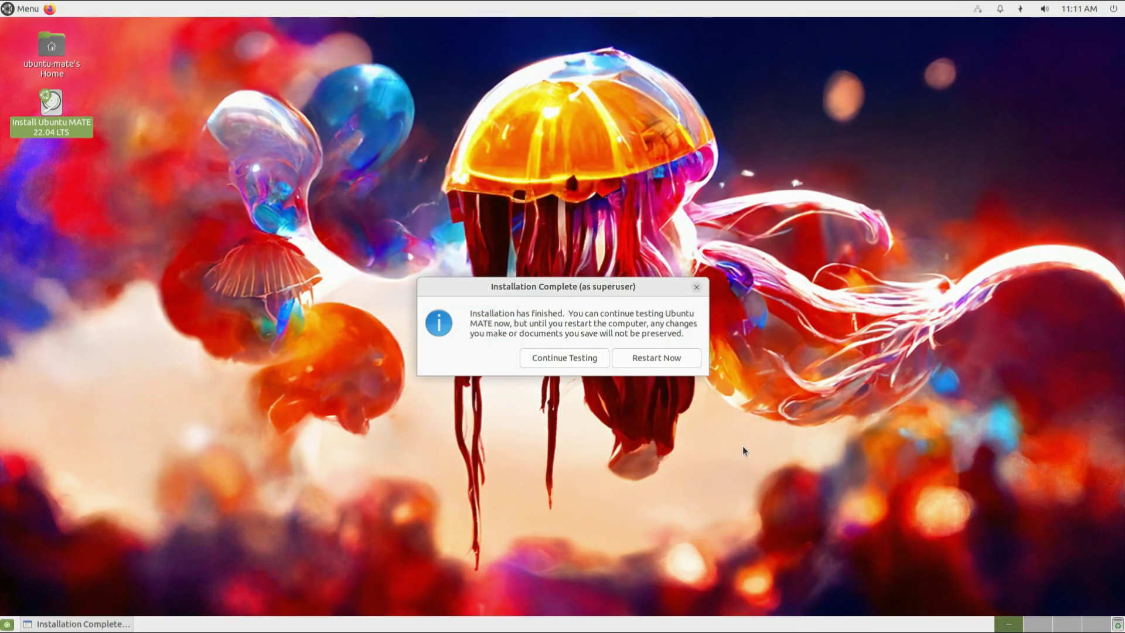
Restart the computer from the Installation Complete dialog once copying finishes.
left_click(665, 363)
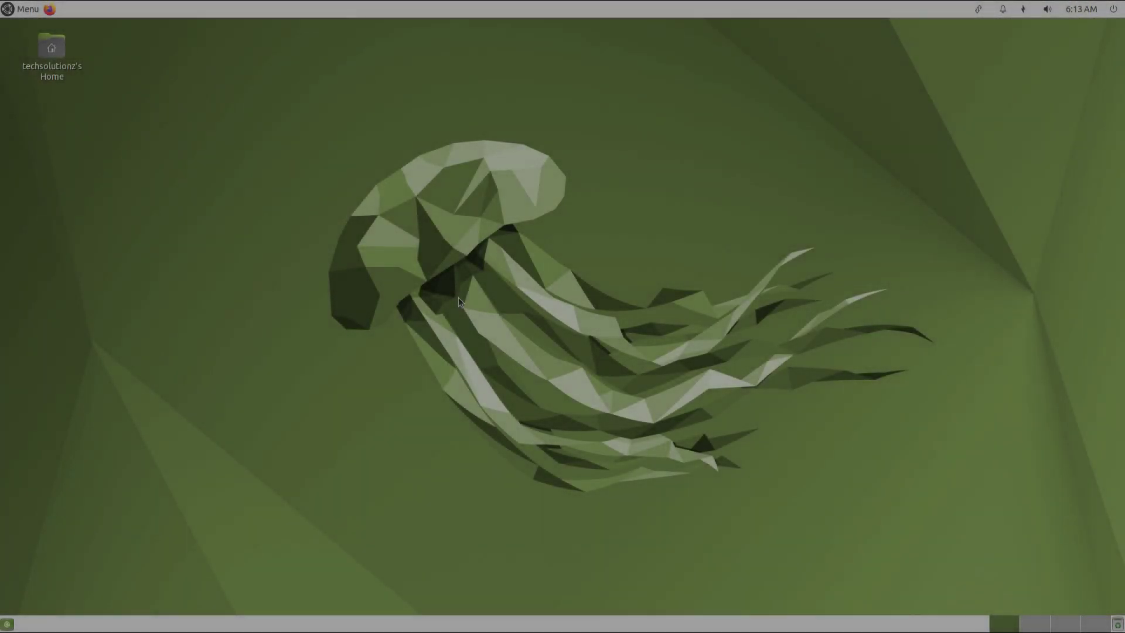
Open the Control Center from the top-left Menu on the installed desktop.
left_click(15, 14)
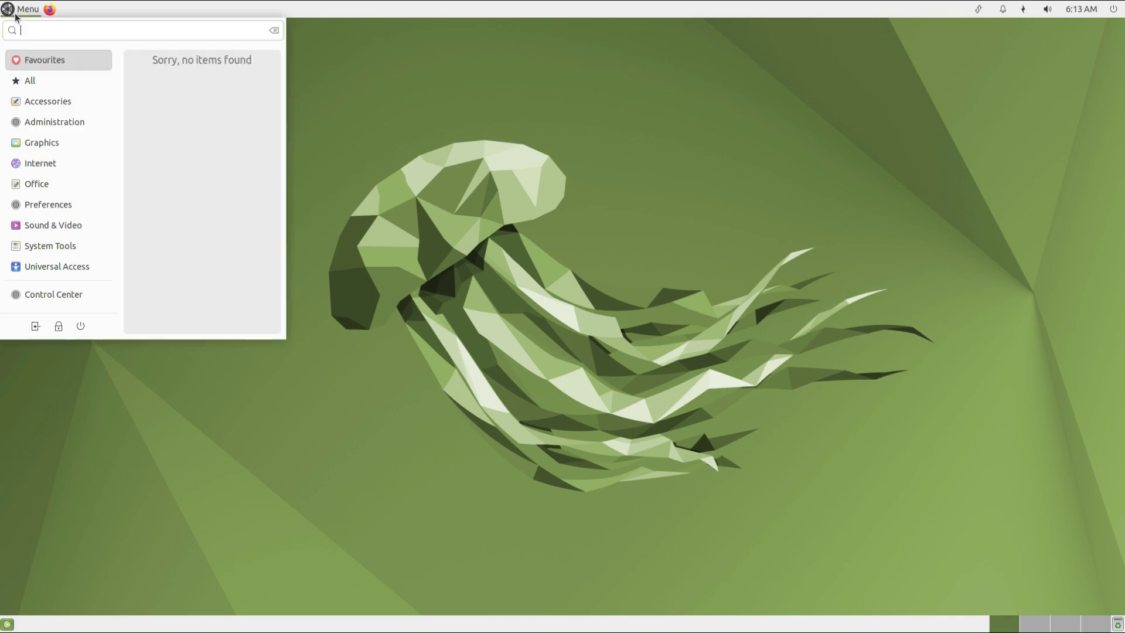
mouse_move(36, 142)
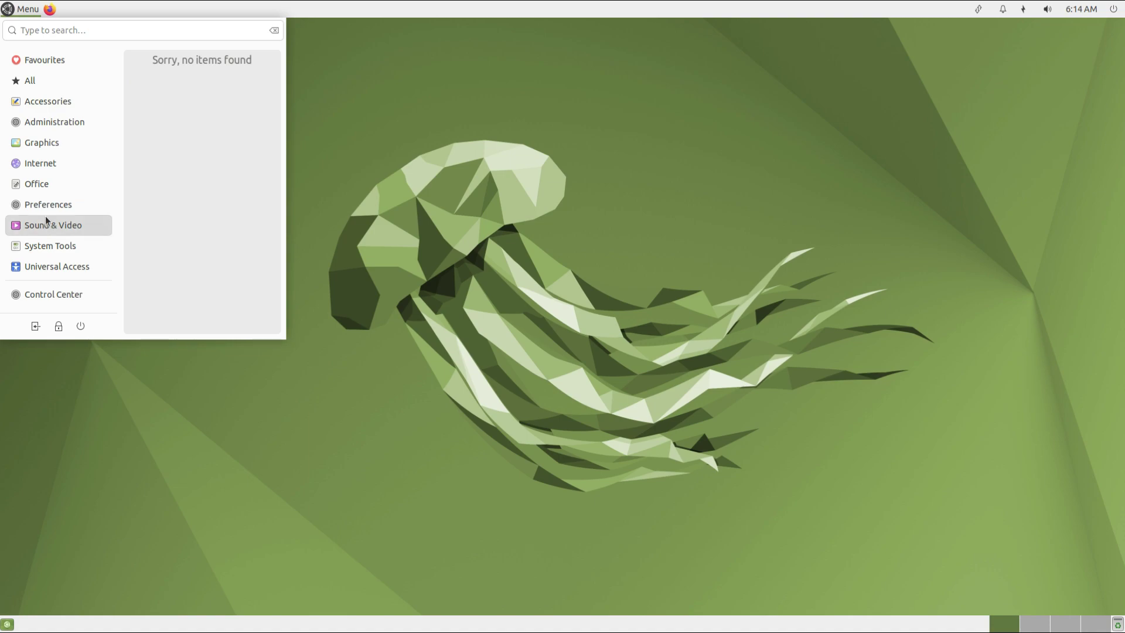
mouse_move(43, 212)
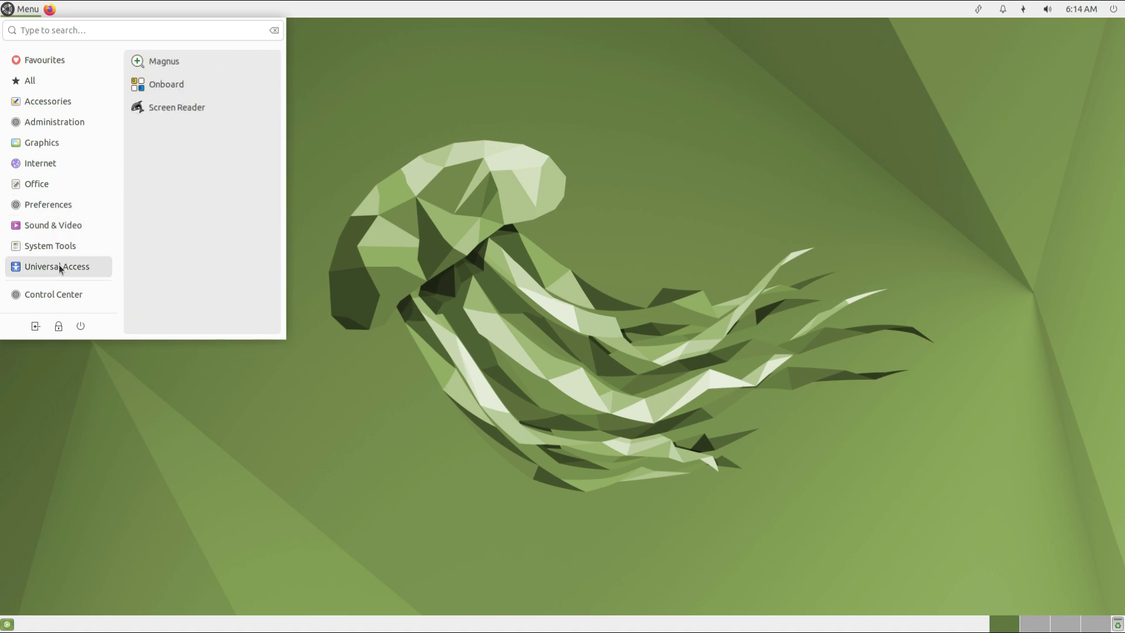
left_click(63, 297)
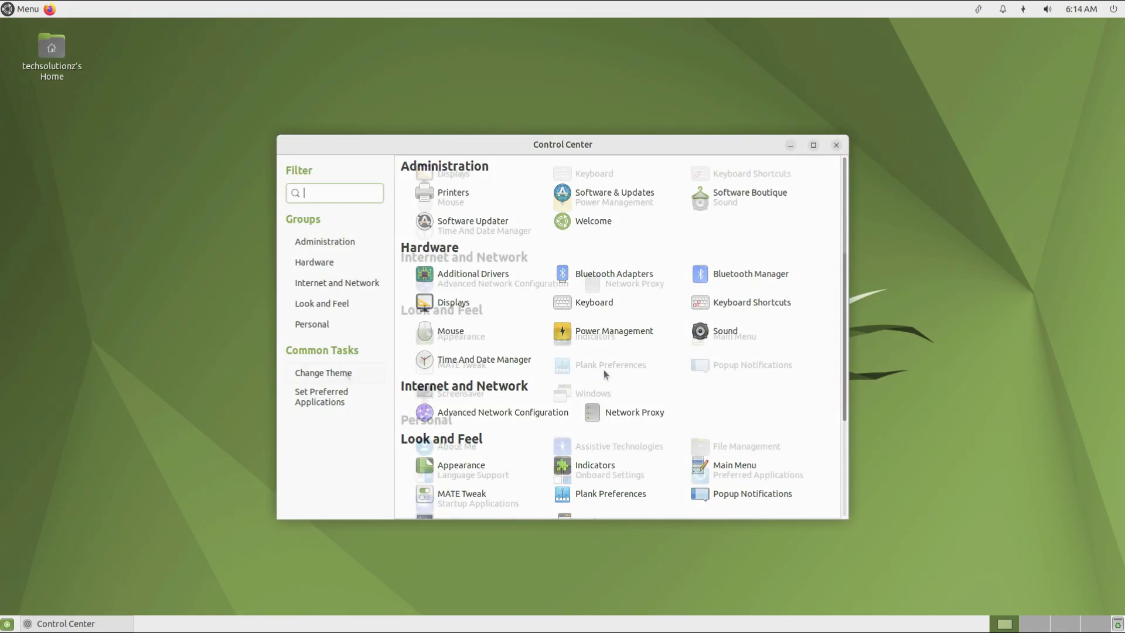